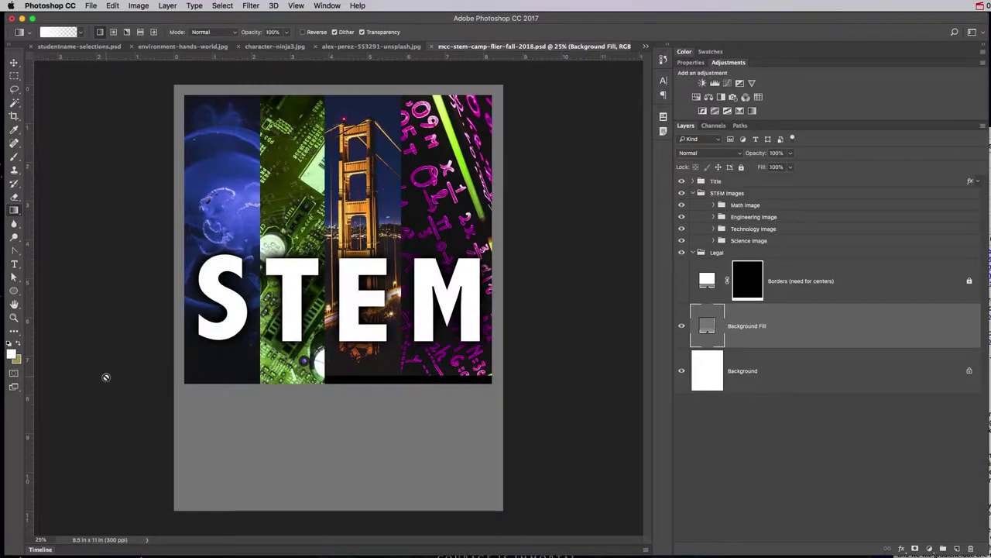
In the STEM flyer, expand Science Image and hide then re-show the photo to reveal its Rectangle 1 strip
{"action": "left_click", "coordinate": [107, 380]}
{"action": "left_click", "coordinate": [700, 194]}
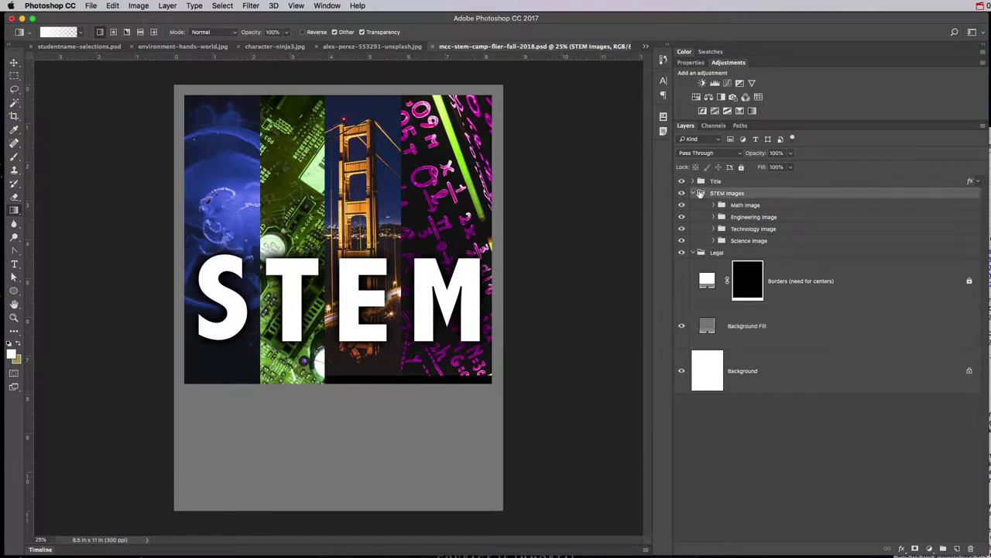
{"action": "left_click", "coordinate": [713, 240]}
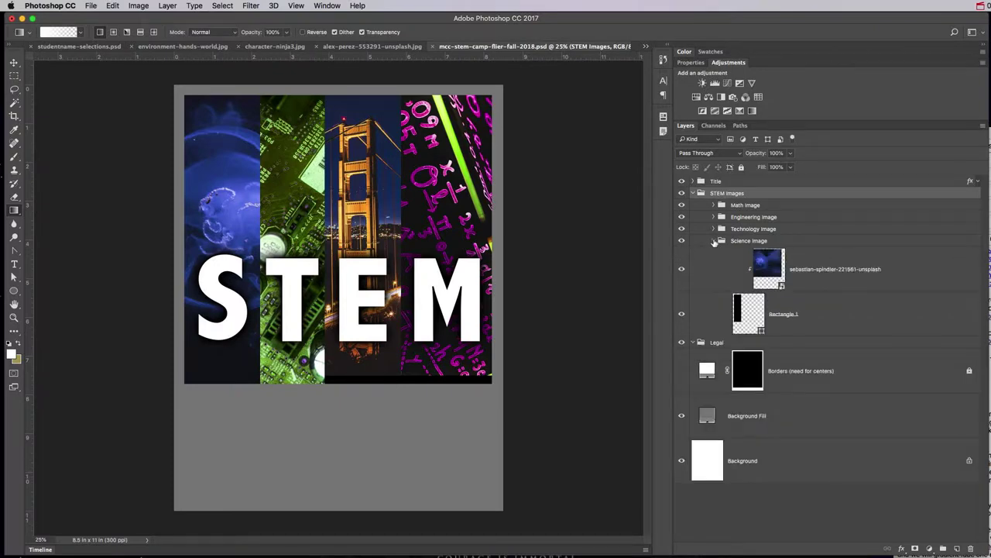
{"action": "left_click", "coordinate": [747, 307]}
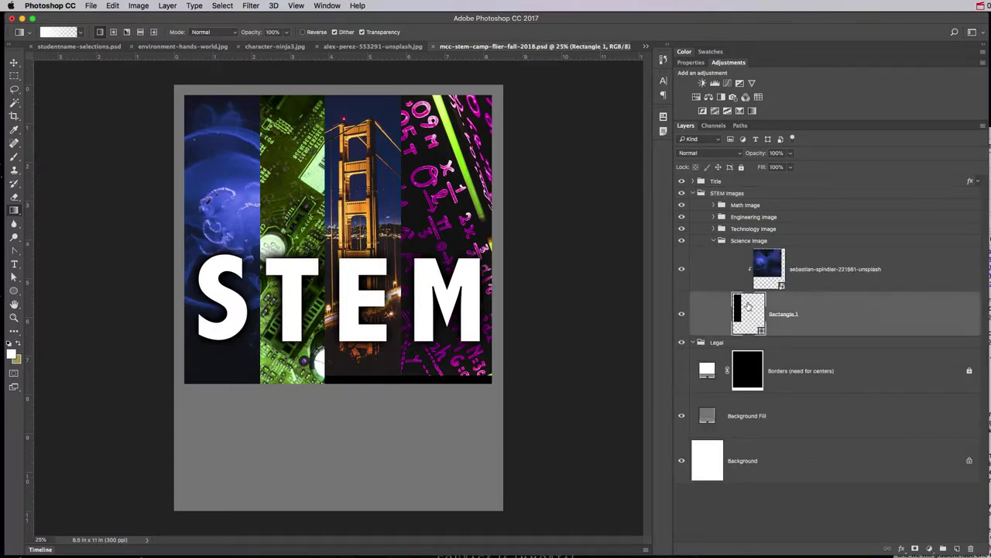
{"action": "left_click", "coordinate": [682, 269]}
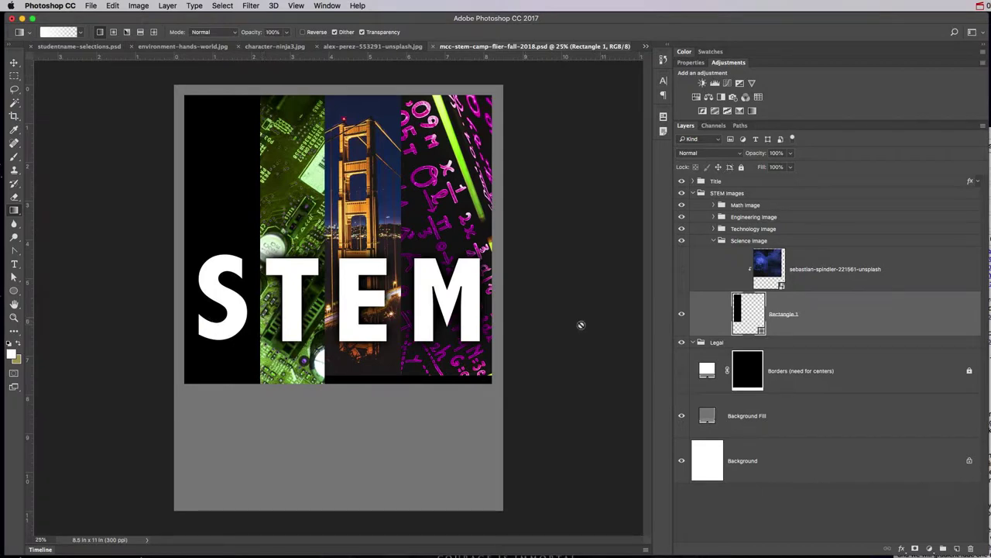
{"action": "left_click", "coordinate": [682, 269]}
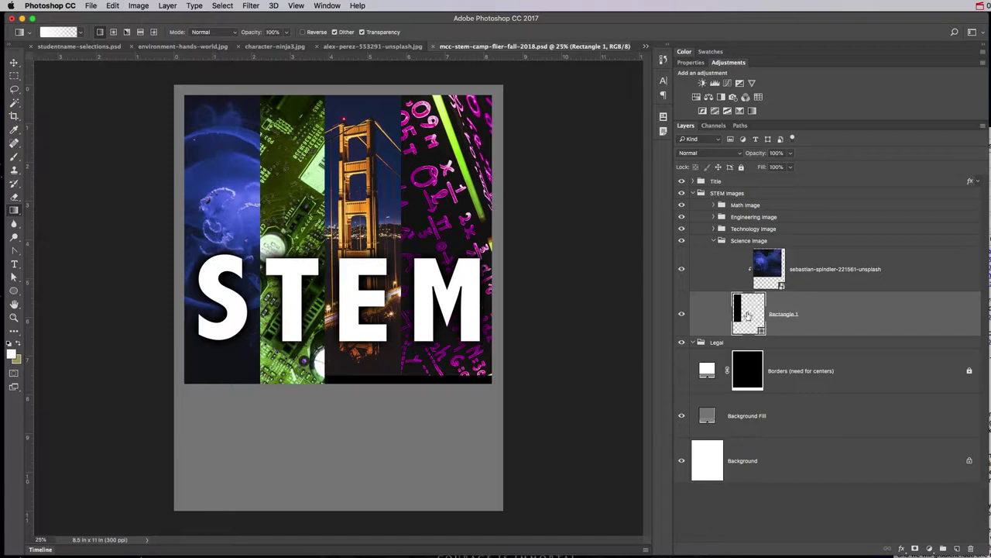
Show the science photo's transform bounds with Ctrl+T, then confirm without changes
{"action": "left_click", "coordinate": [767, 275]}
{"action": "key", "text": "ctrl+t"}
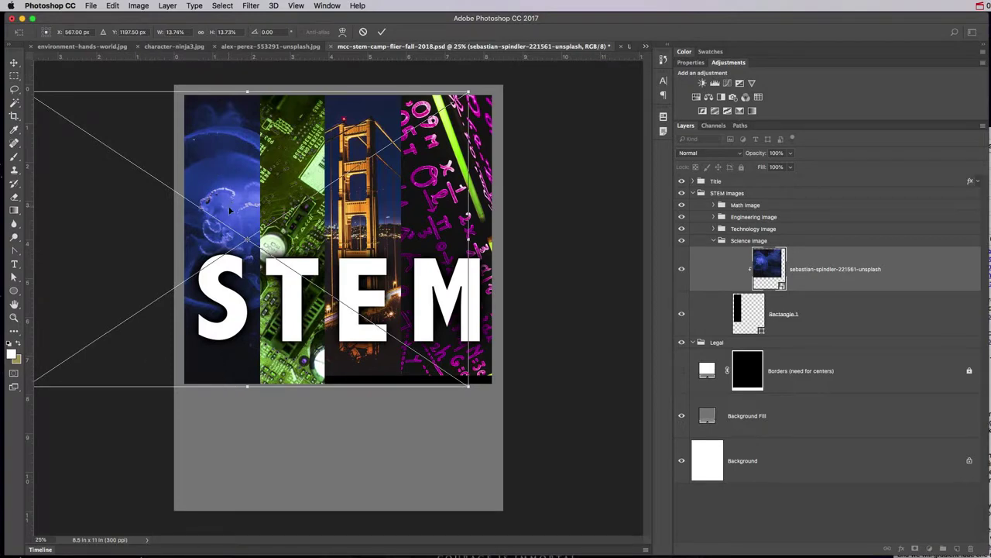
{"action": "key", "text": "Return"}
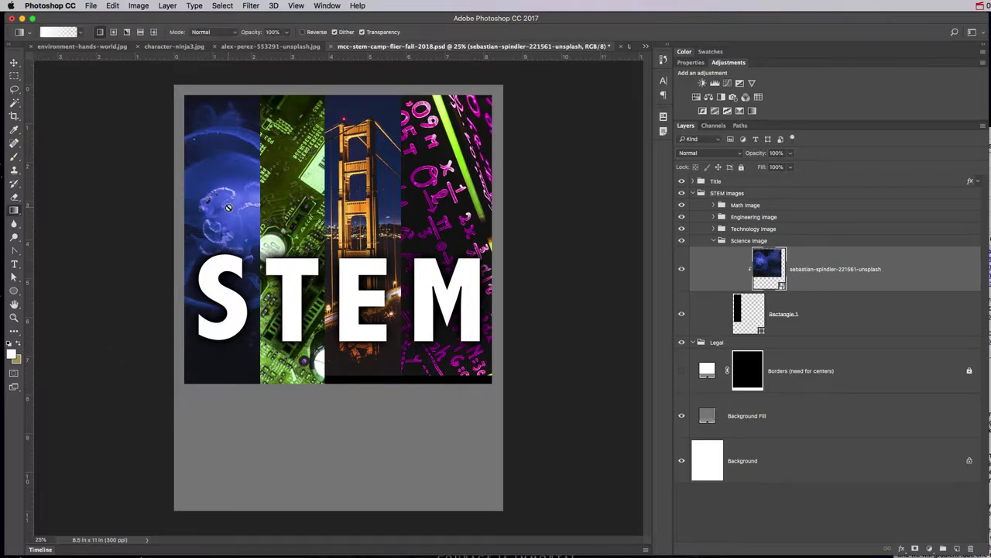
{"action": "left_click", "coordinate": [716, 241]}
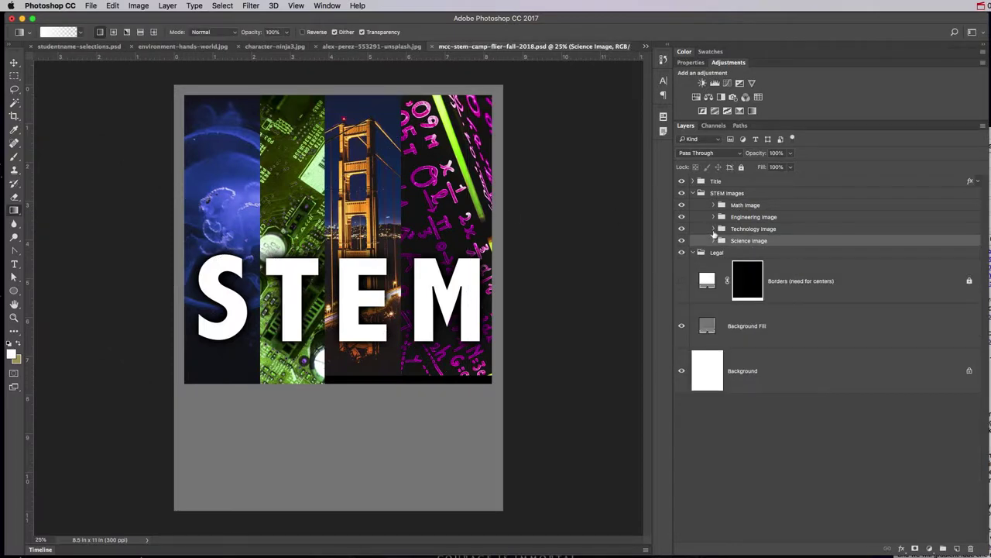
{"action": "left_click", "coordinate": [713, 229]}
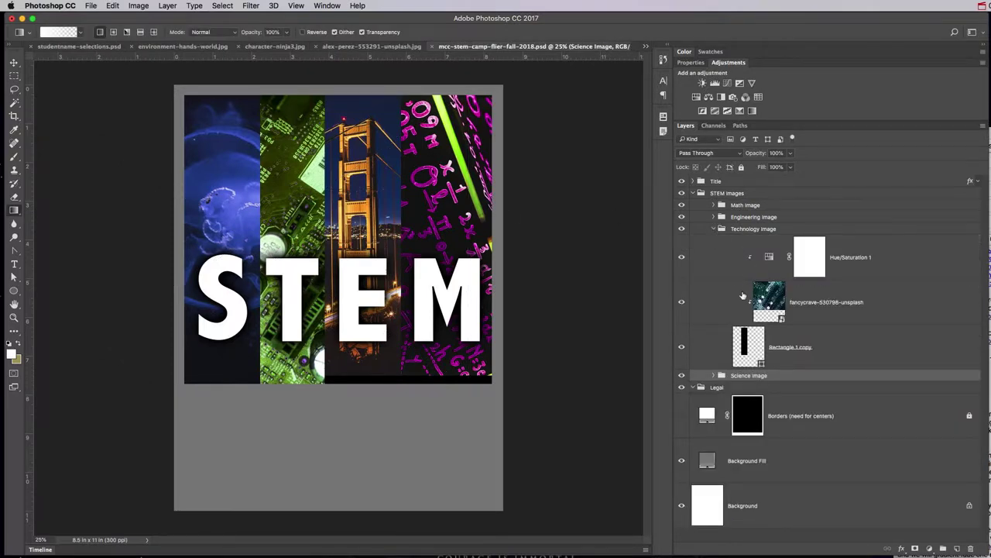
{"action": "left_click", "coordinate": [683, 304]}
{"action": "left_click", "coordinate": [682, 304]}
{"action": "left_click", "coordinate": [681, 258]}
{"action": "left_click", "coordinate": [682, 257]}
{"action": "left_click", "coordinate": [681, 258]}
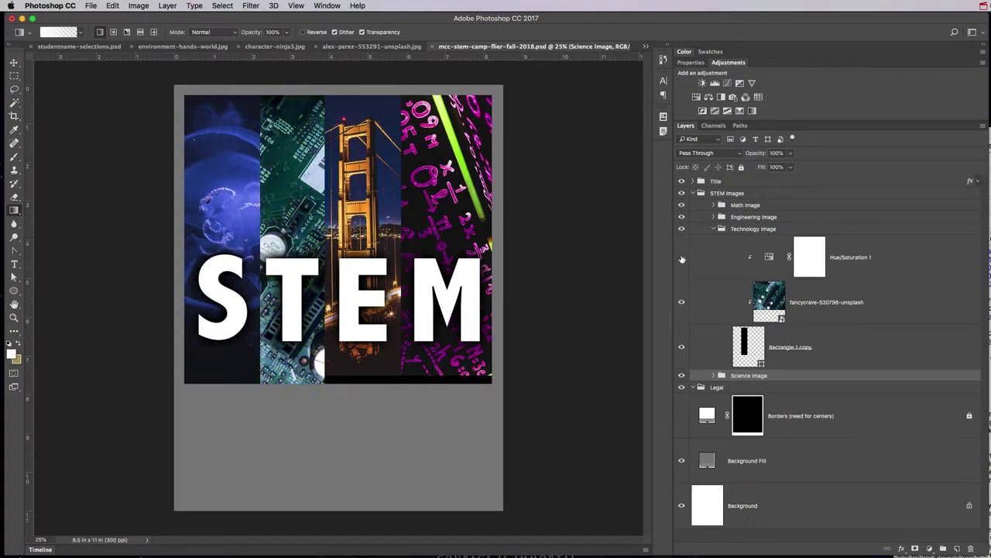
{"action": "left_click", "coordinate": [682, 258]}
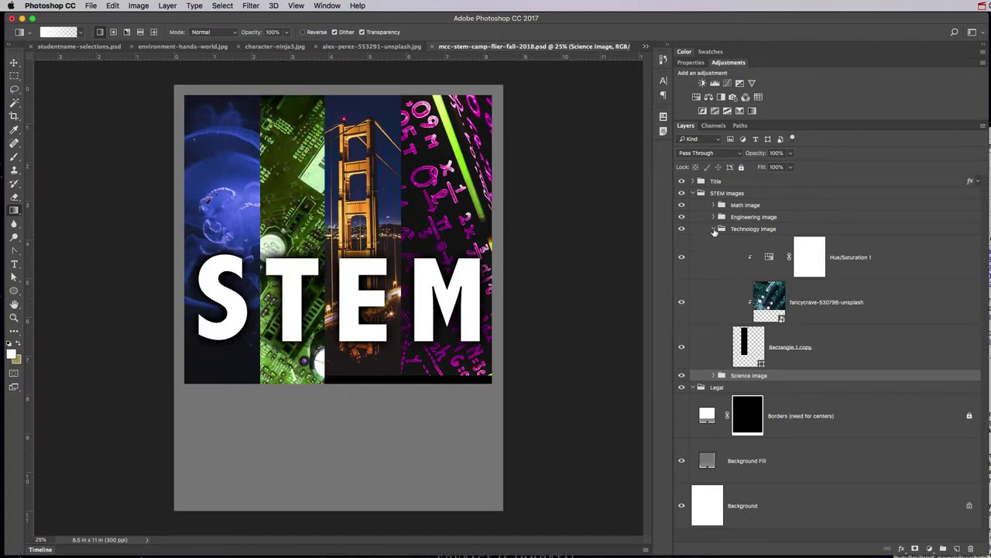
{"action": "left_click", "coordinate": [714, 229]}
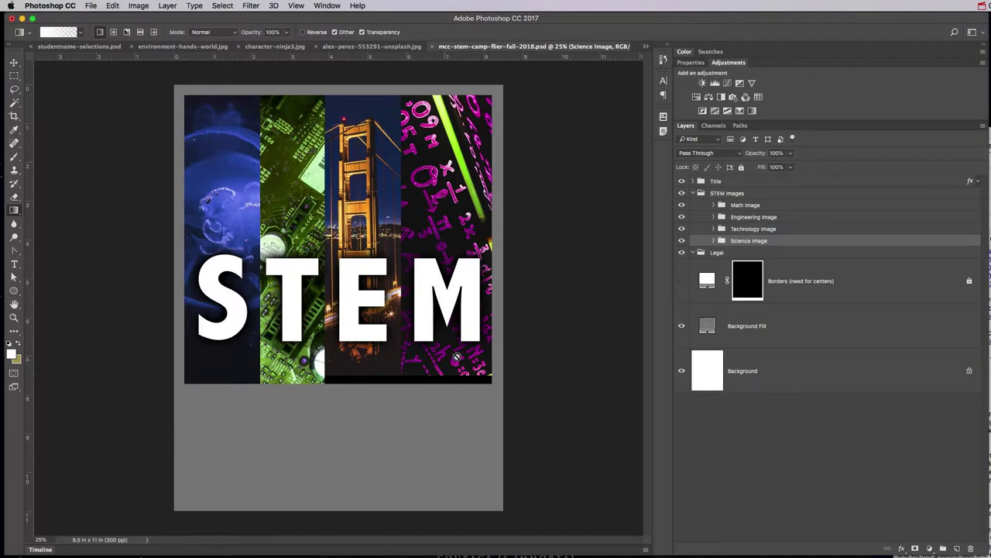
{"action": "left_click", "coordinate": [714, 241]}
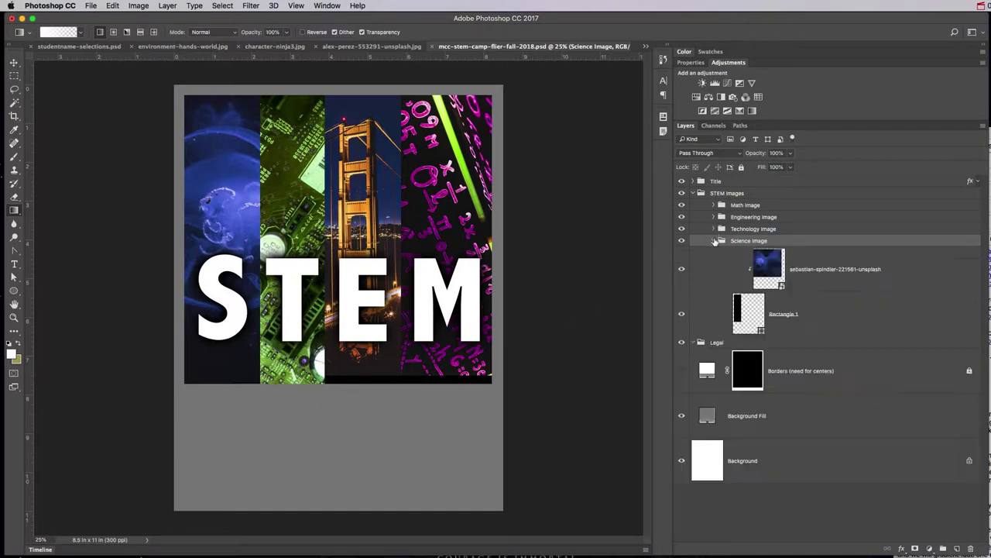
{"action": "left_click", "coordinate": [714, 241]}
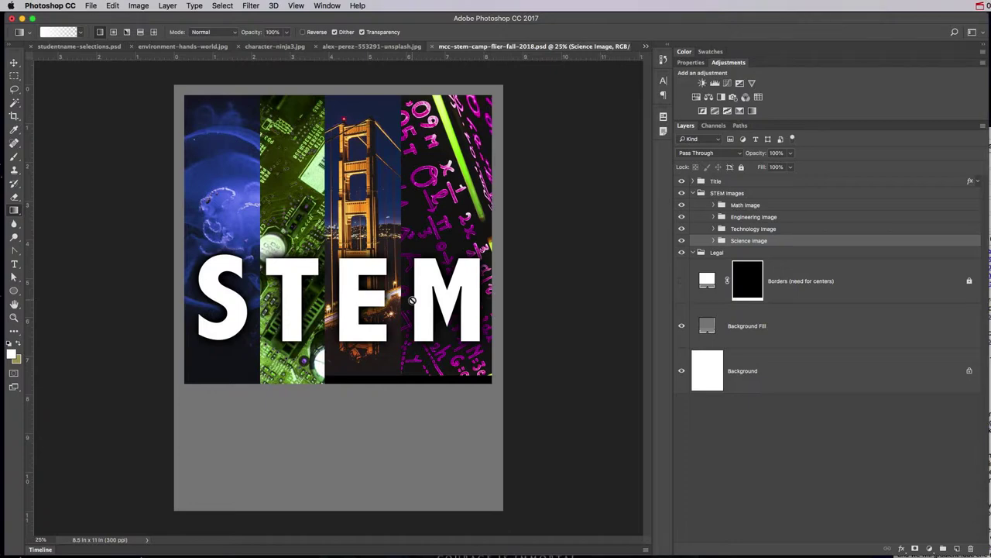
Add a blank white layer mask to the STEM Images folder
{"action": "left_click", "coordinate": [721, 194]}
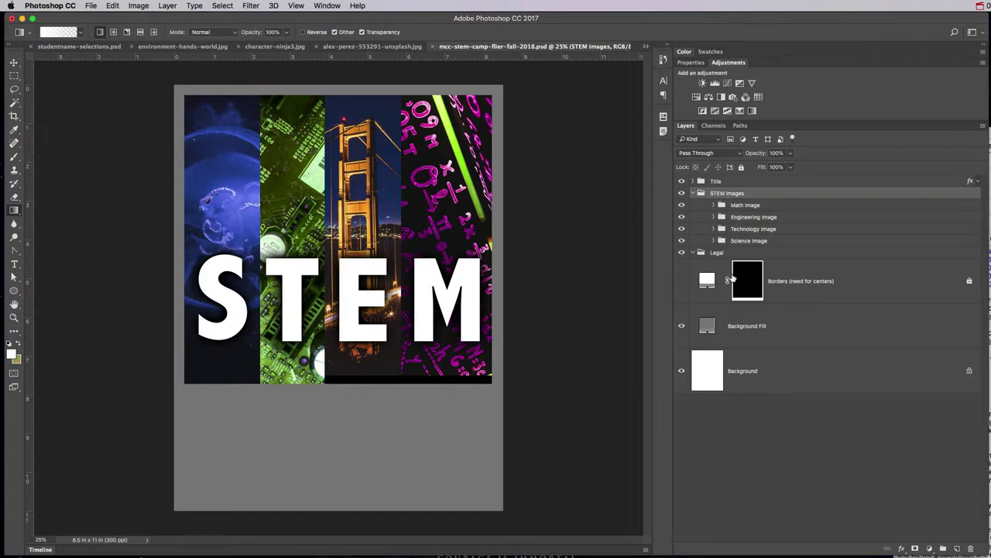
{"action": "left_click", "coordinate": [915, 549]}
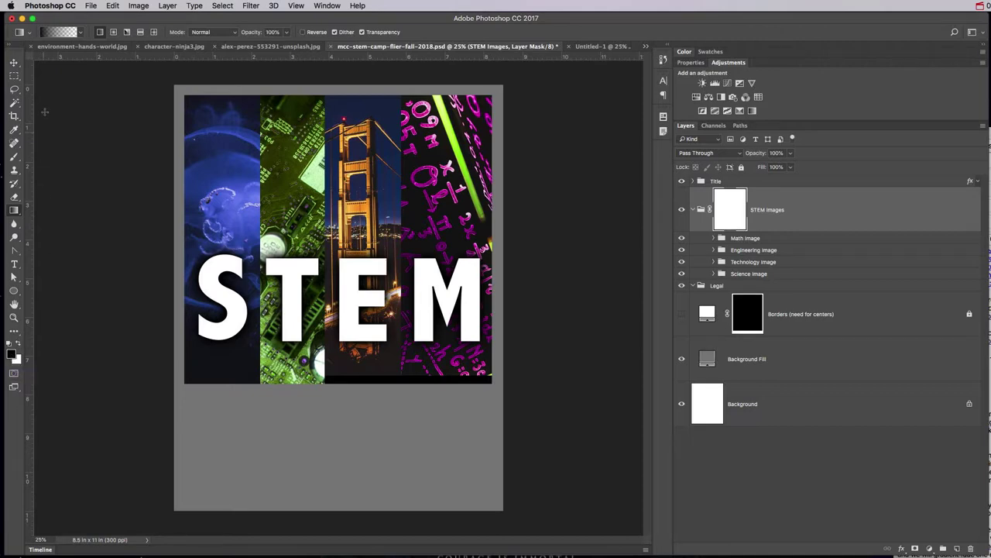
Choose the Foreground to Transparent (black-to-transparent) preset in the gradient editor
{"action": "left_click", "coordinate": [54, 34]}
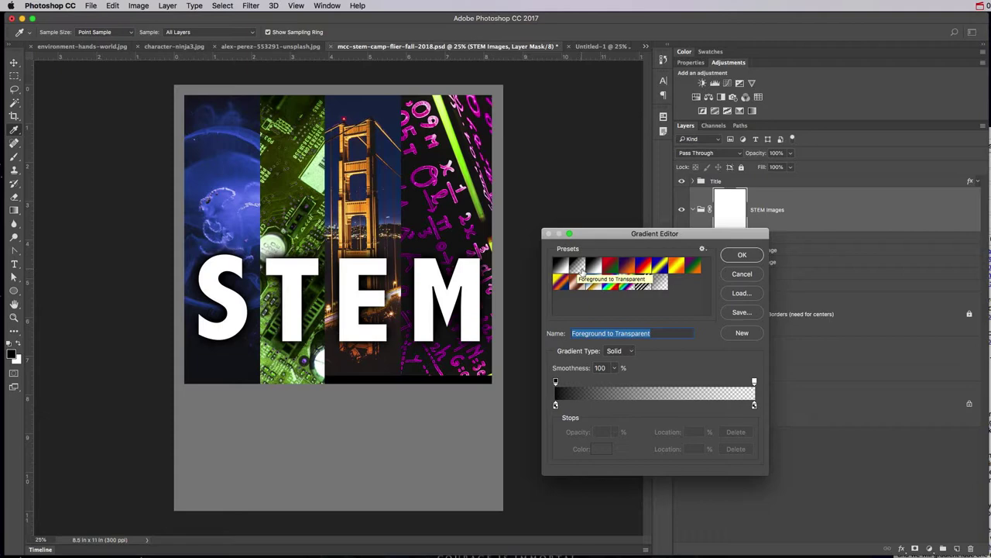
{"action": "left_click", "coordinate": [743, 256]}
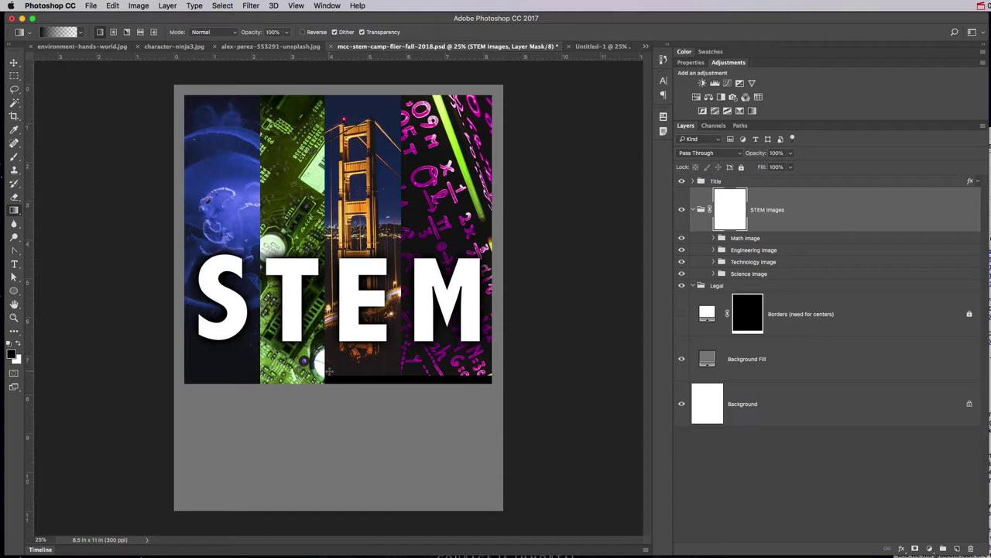
Drag the gradient on the STEM Images mask so the four photos fade out toward the bottom
{"action": "left_click_drag", "start_coordinate": [329, 372], "coordinate": [329, 297]}
{"action": "left_click_drag", "start_coordinate": [329, 216], "coordinate": [328, 252]}
{"action": "left_click_drag", "start_coordinate": [328, 370], "coordinate": [329, 371]}
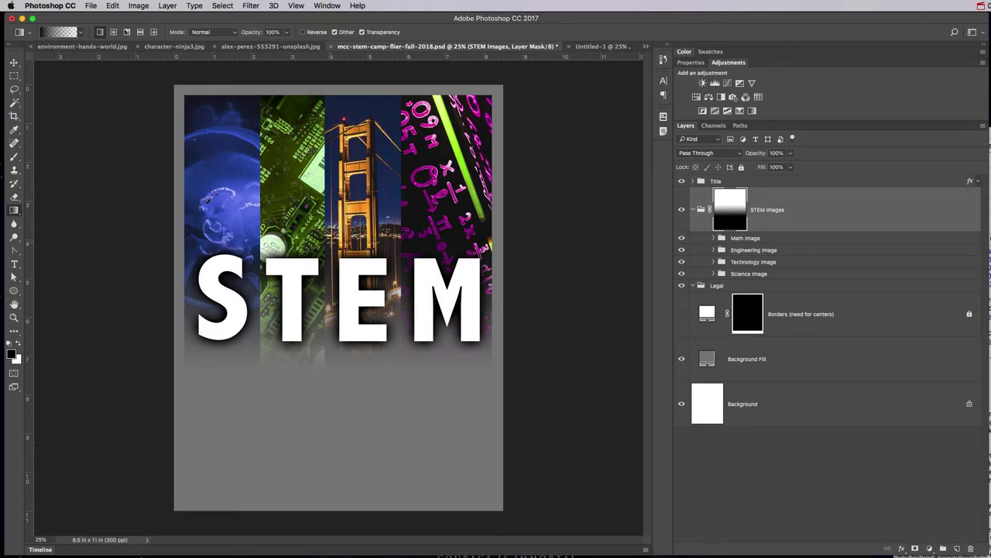
Set the Background Fill layer to black #000000 and switch to the Thor poster
{"action": "double_click", "coordinate": [707, 360]}
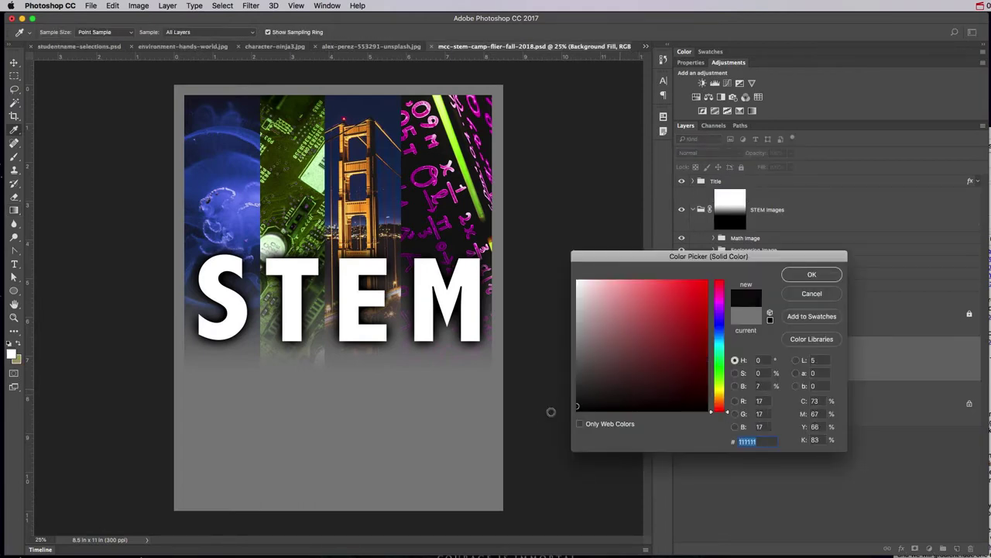
{"action": "left_click", "coordinate": [551, 412]}
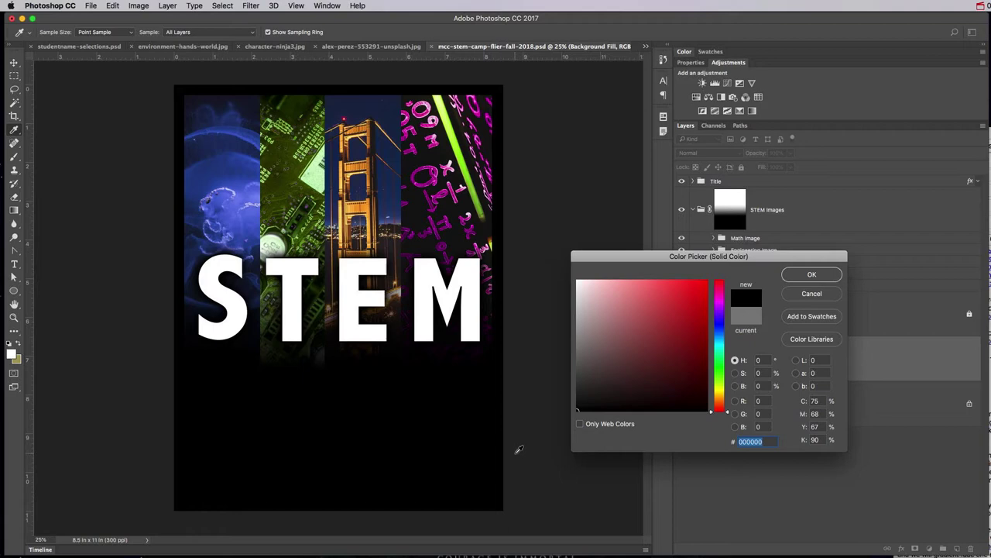
{"action": "key", "text": "super+Tab"}
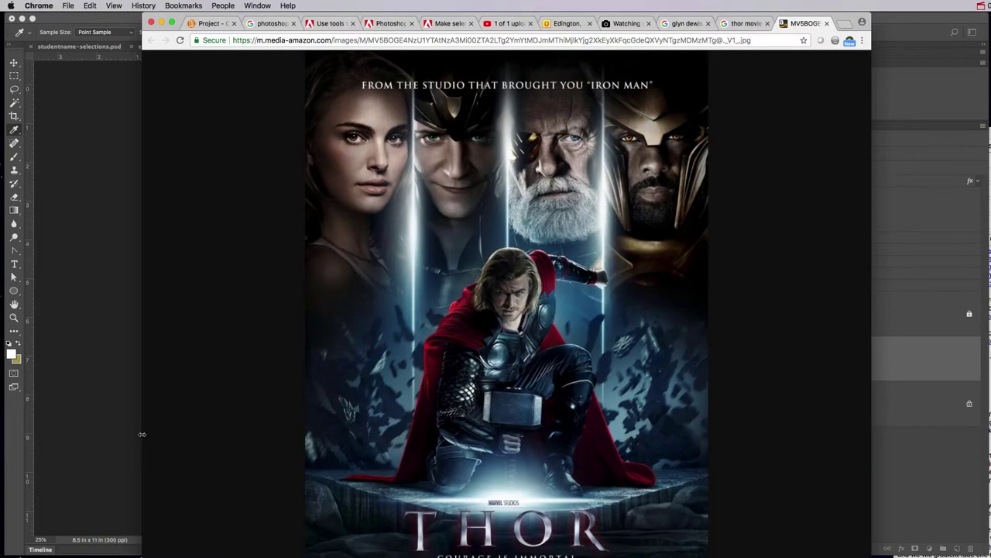
Narrow the Chrome Thor poster window and move it right, beside the Photoshop flyer
{"action": "left_click_drag", "start_coordinate": [142, 438], "coordinate": [503, 445]}
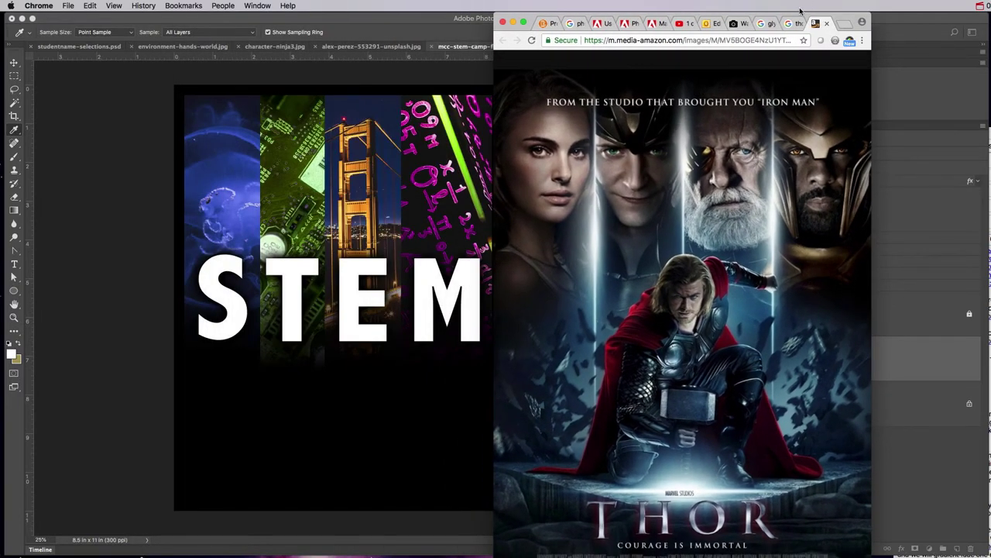
{"action": "left_click_drag", "start_coordinate": [850, 16], "coordinate": [918, 15]}
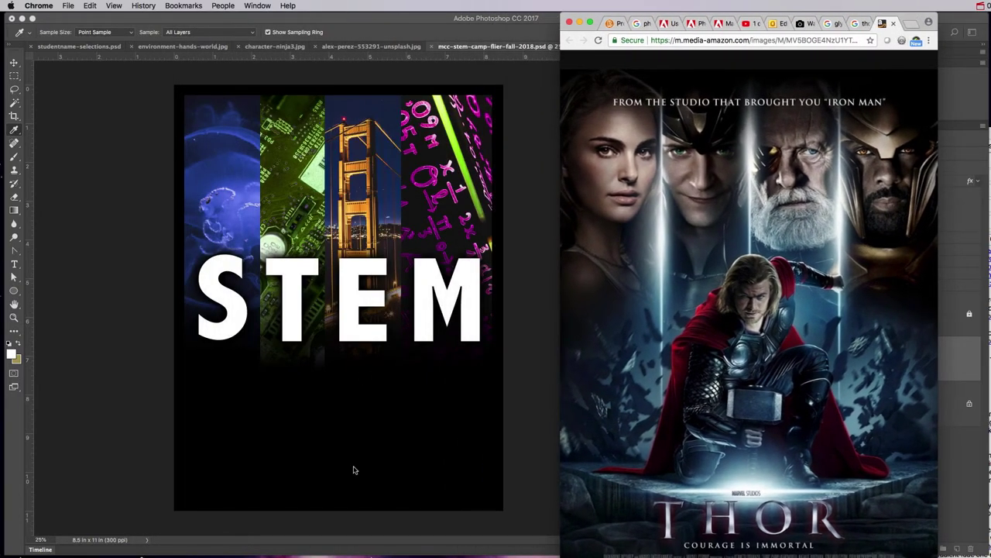